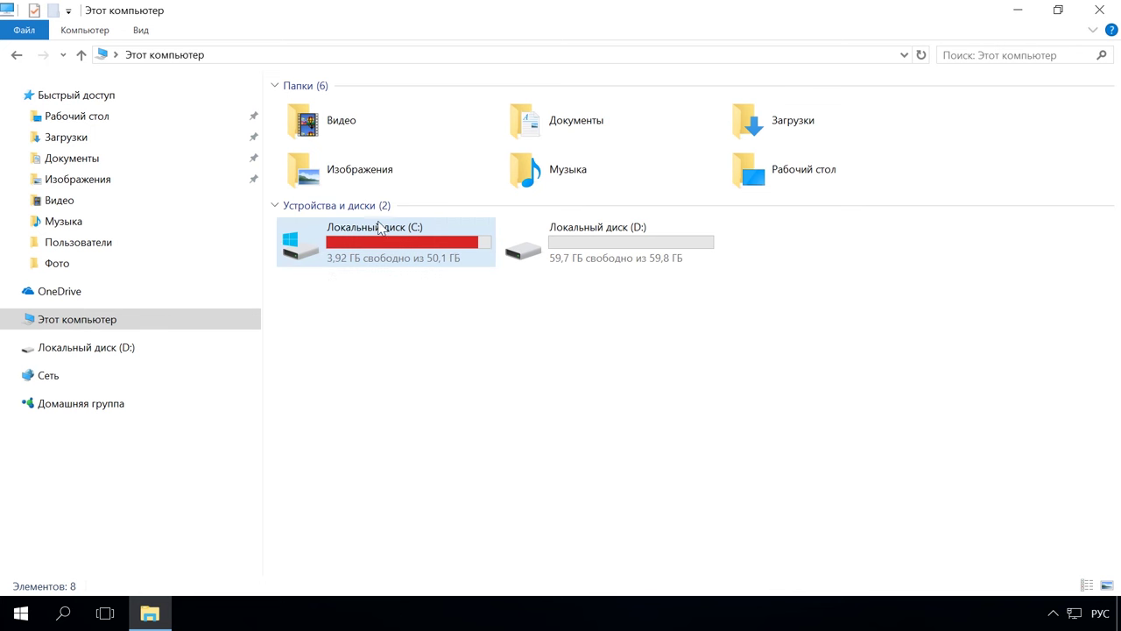
mouse_move(339, 261)
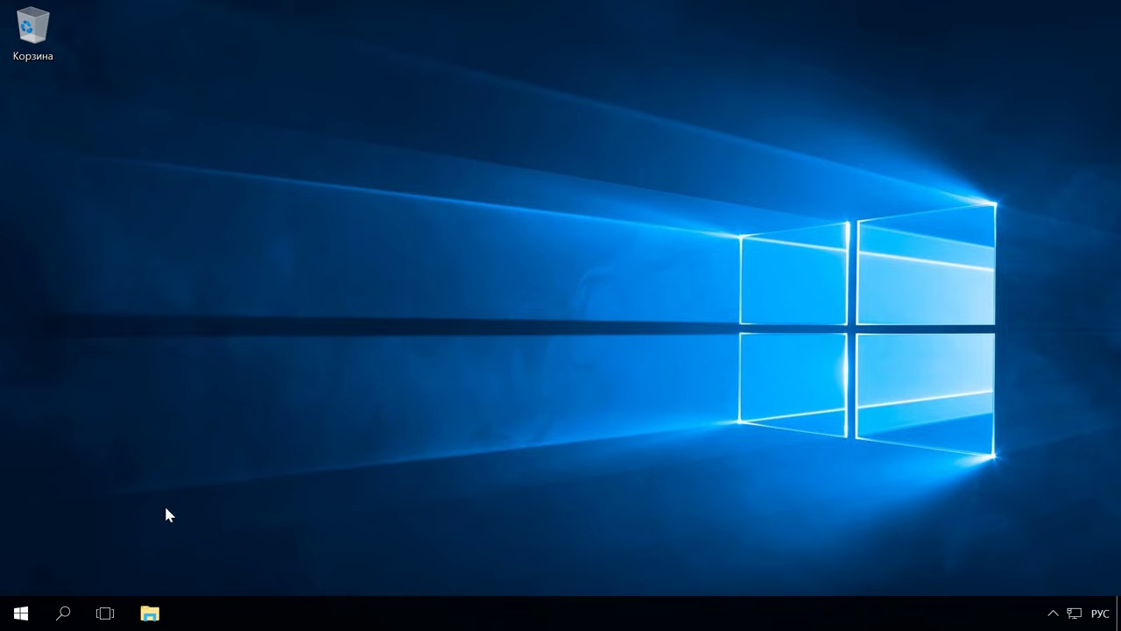
- Open Programs and Features from the Control Panel and sort the installed programs by installation date, oldest first
right_click(21, 613)
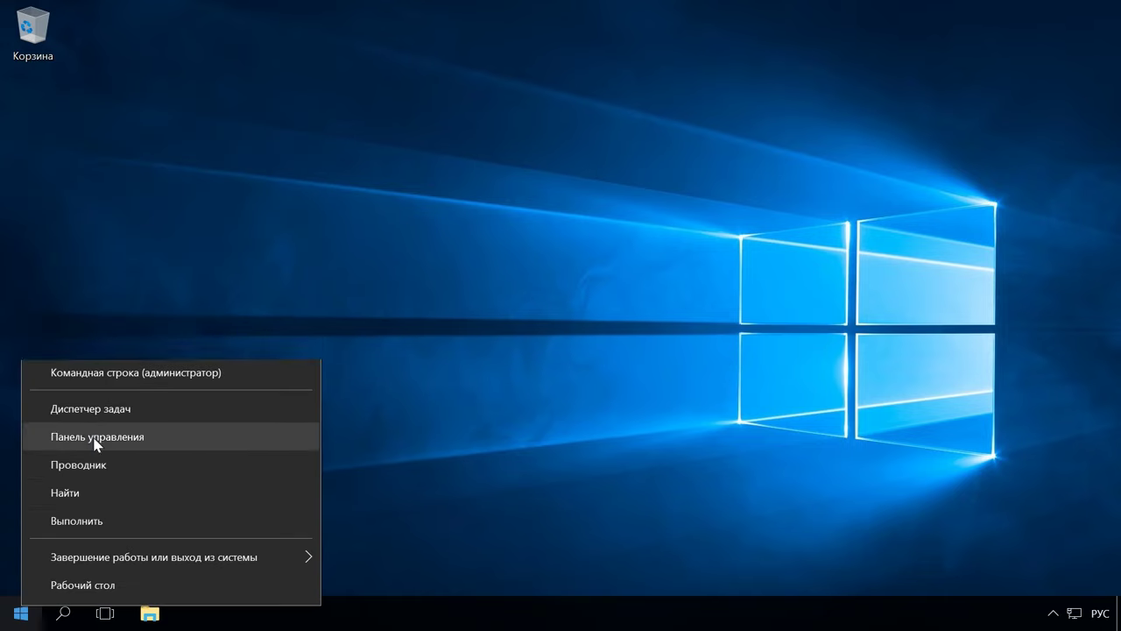
click(97, 437)
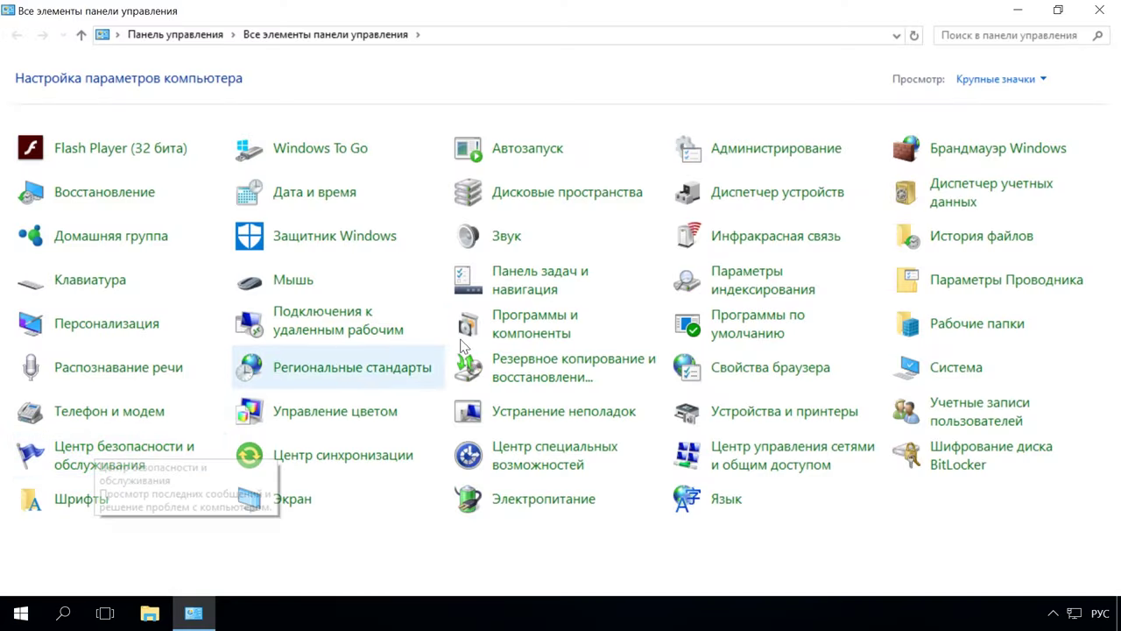
click(503, 325)
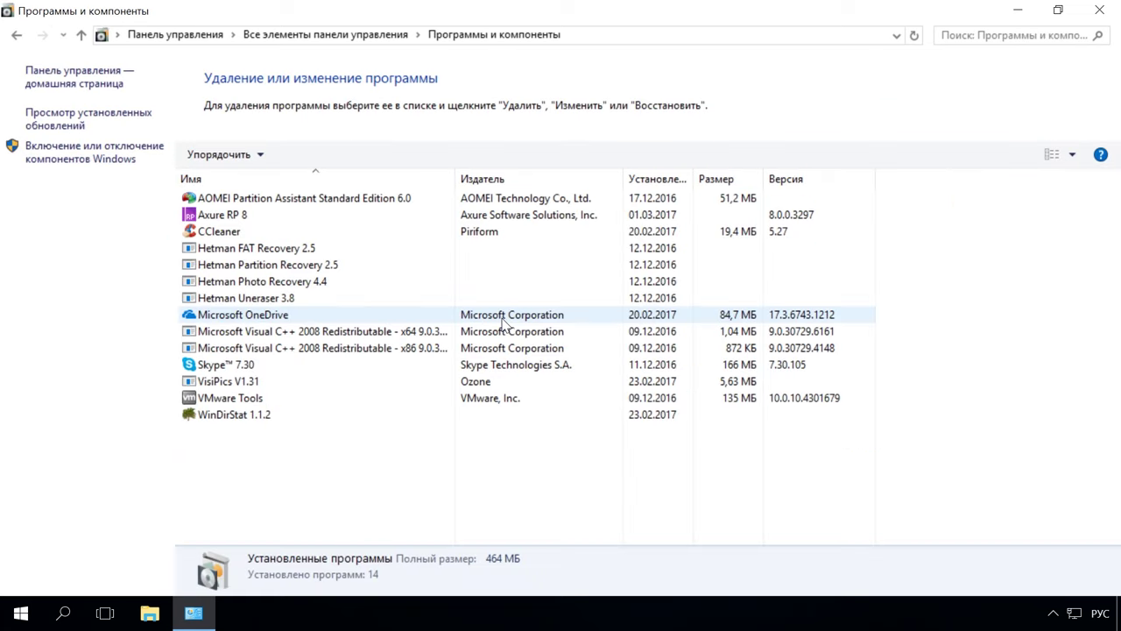
click(666, 181)
click(667, 182)
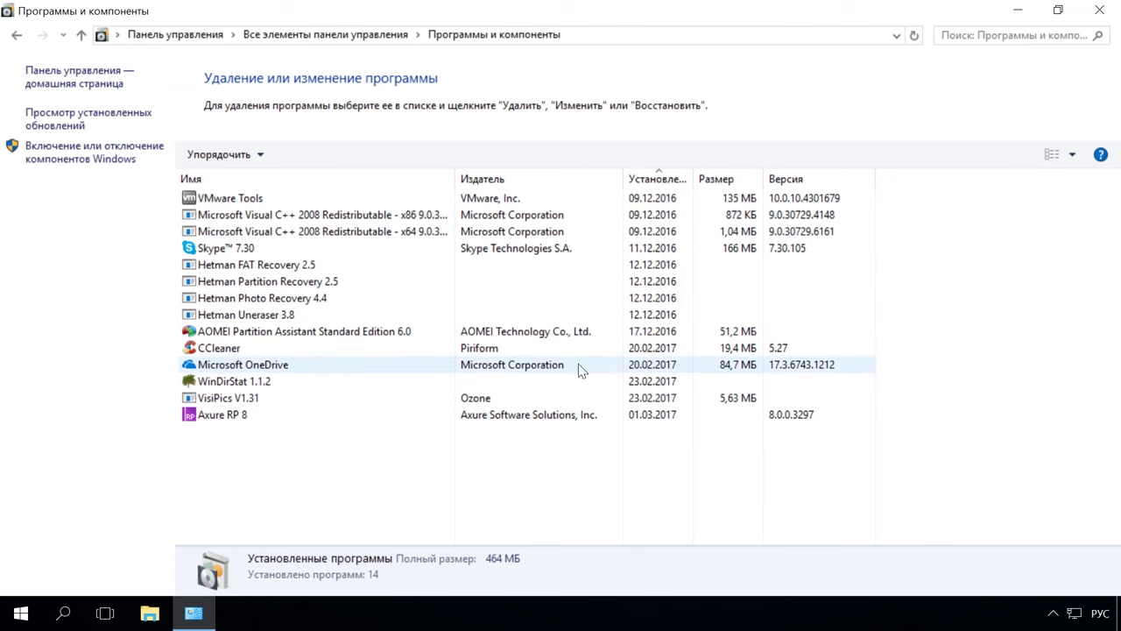
- Start uninstalling Microsoft OneDrive from the list of installed programs
right_click(644, 368)
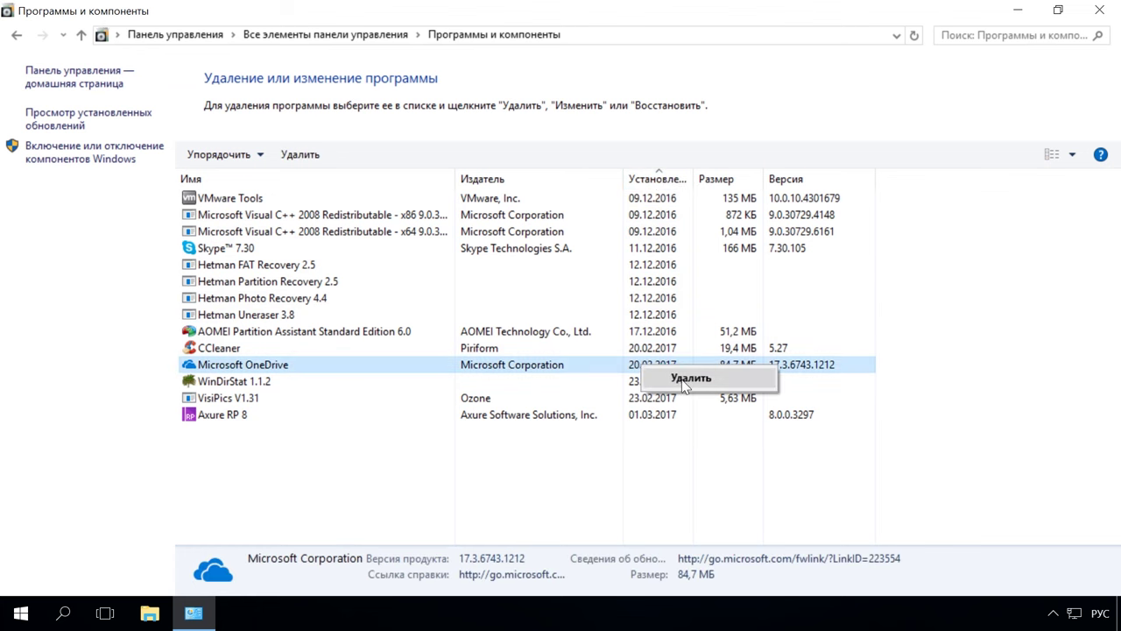
click(685, 382)
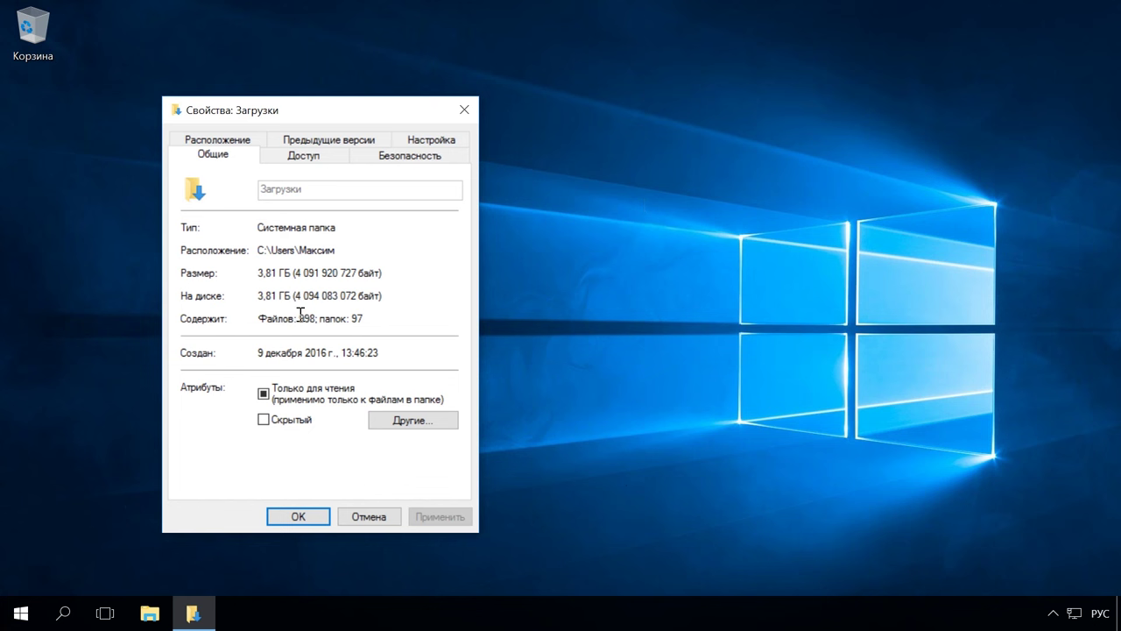
- Close the Downloads folder's properties and permanently delete all files and folders in Downloads, bypassing the Recycle Bin
click(464, 109)
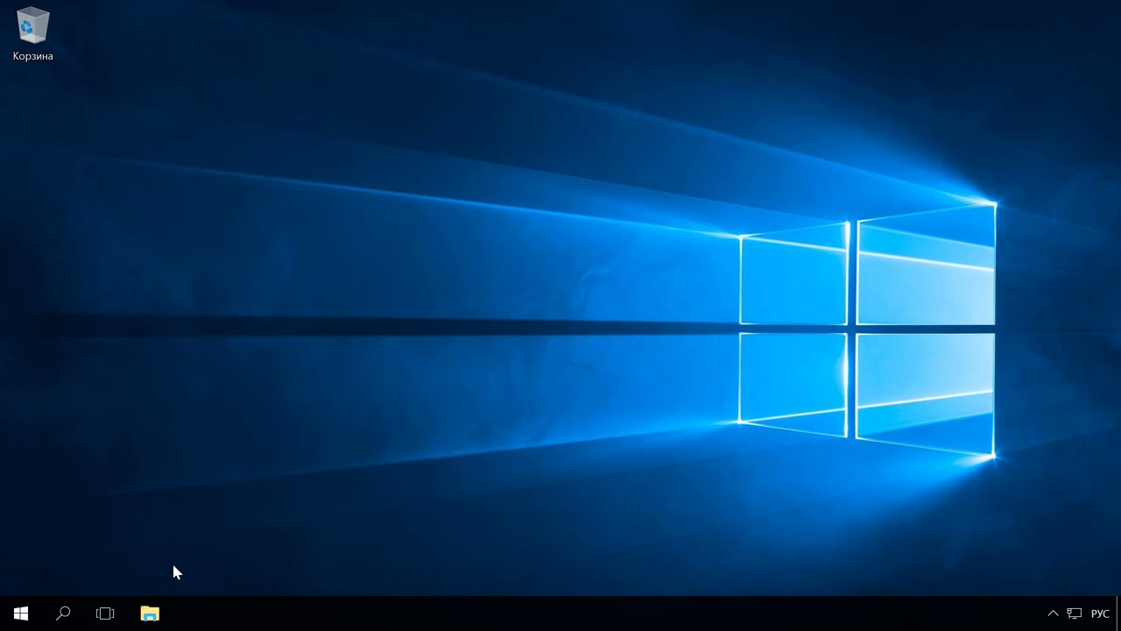
click(147, 616)
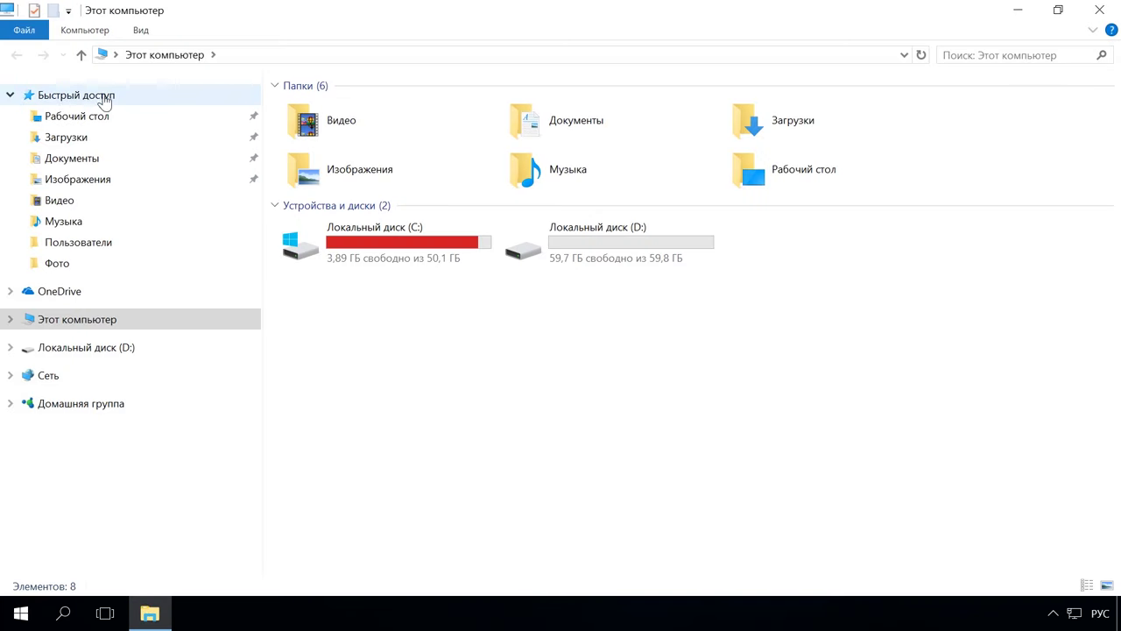
click(76, 142)
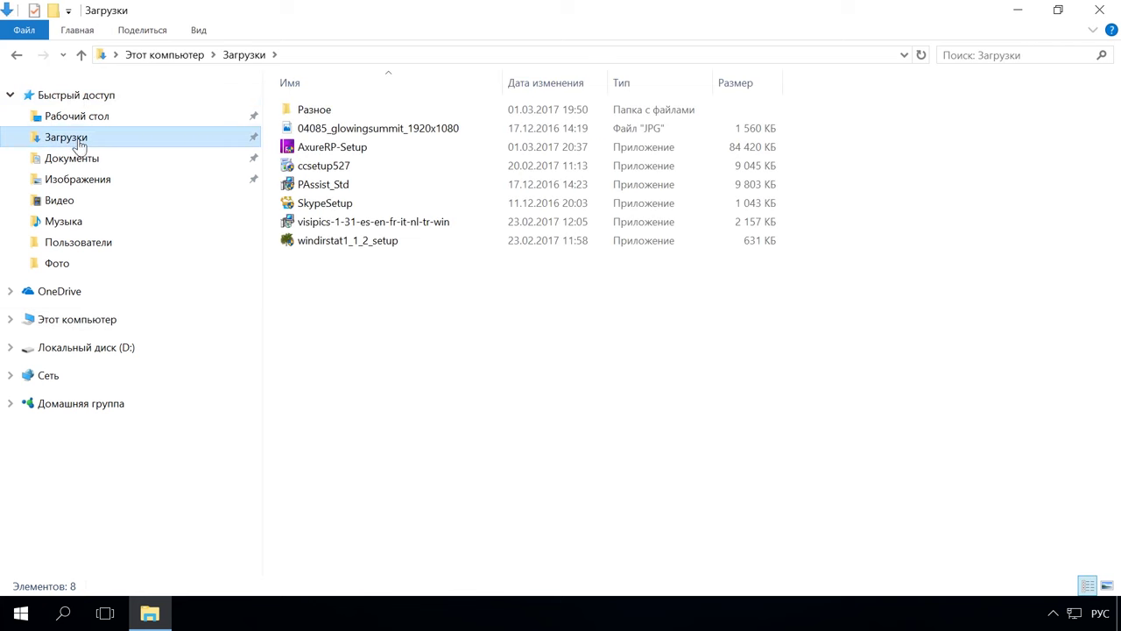
drag(466, 325, 310, 94)
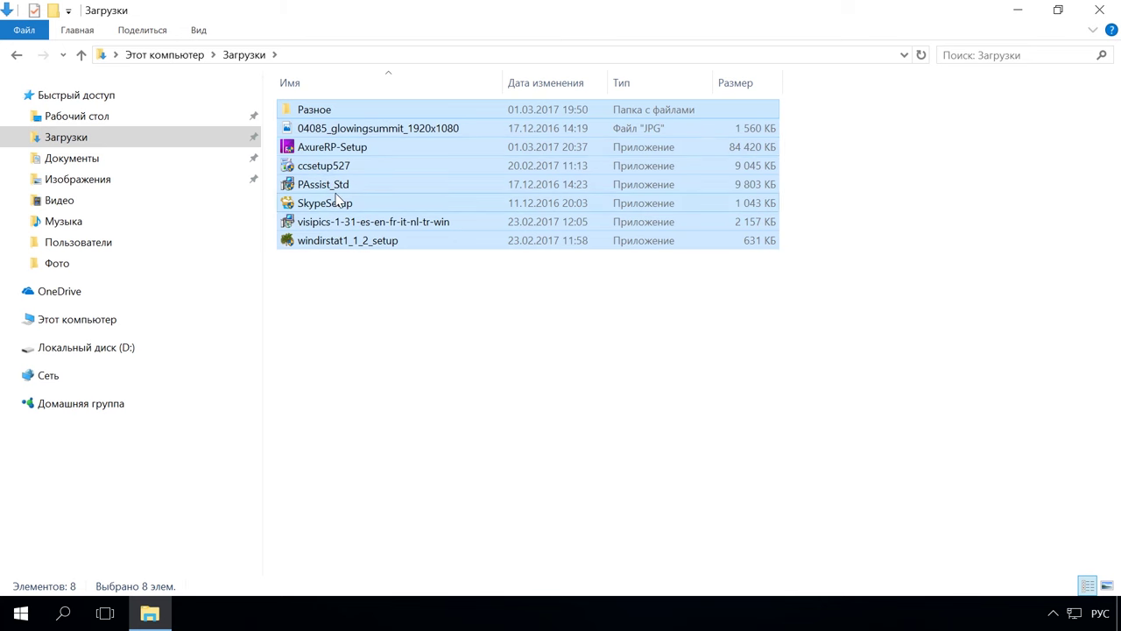
key(shift+Delete)
click(617, 326)
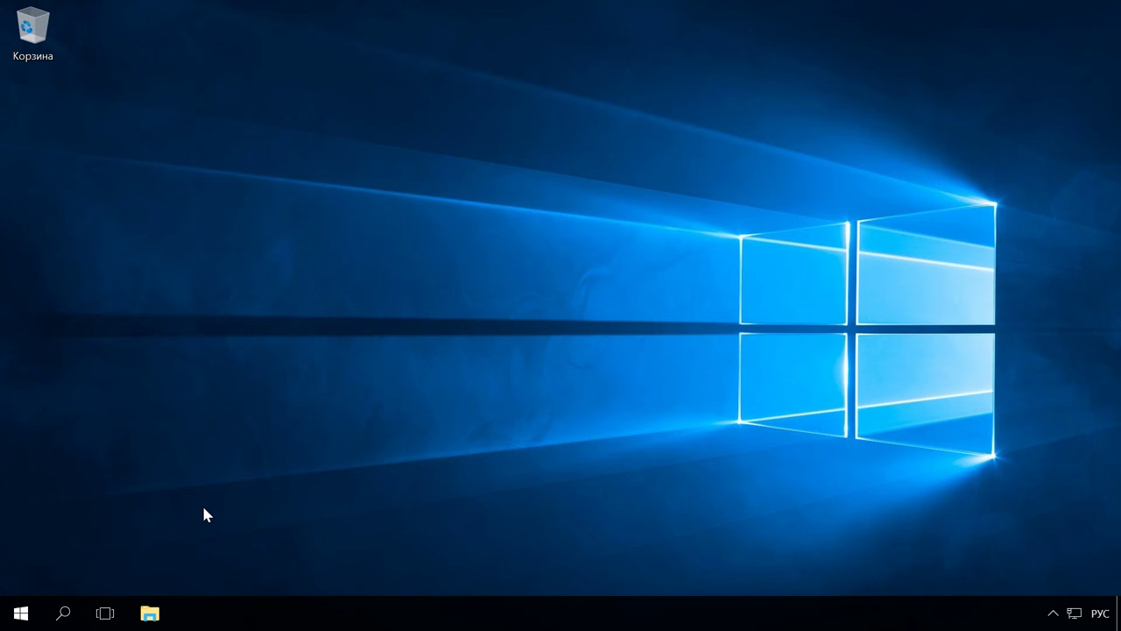
- Run cleanmgr and choose drive C: as the disk to clean
key(super+r)
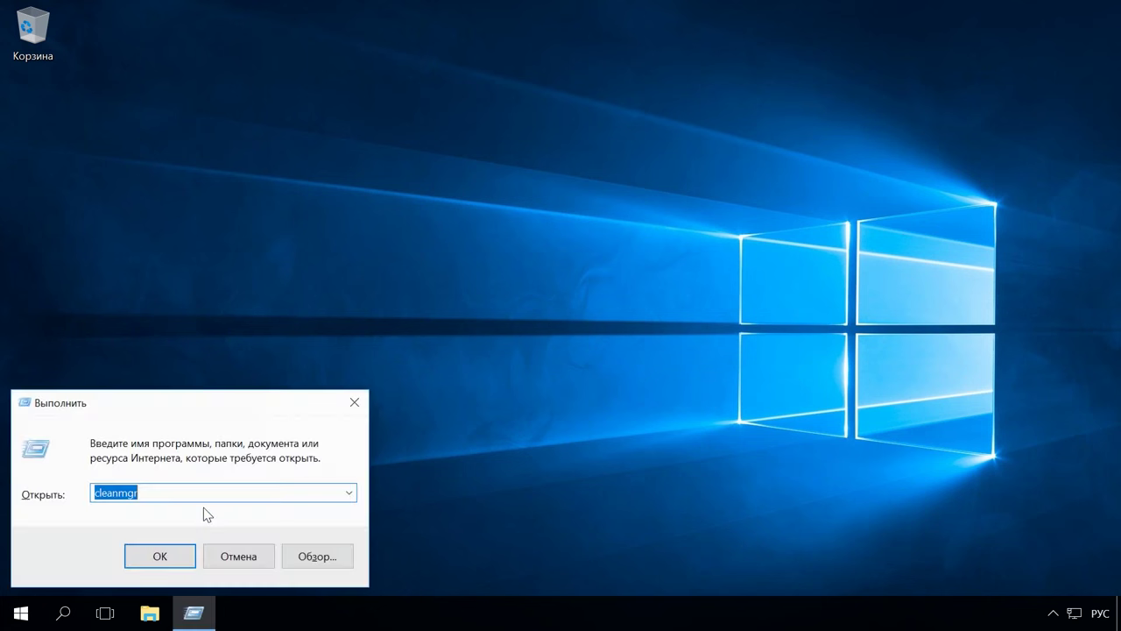
click(157, 557)
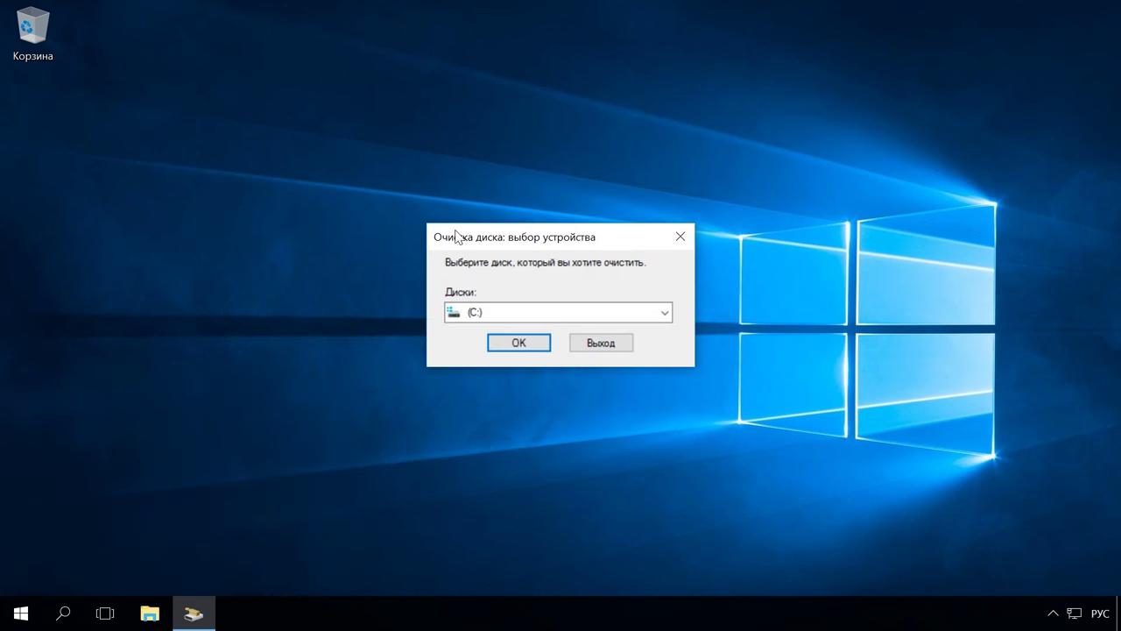
click(479, 308)
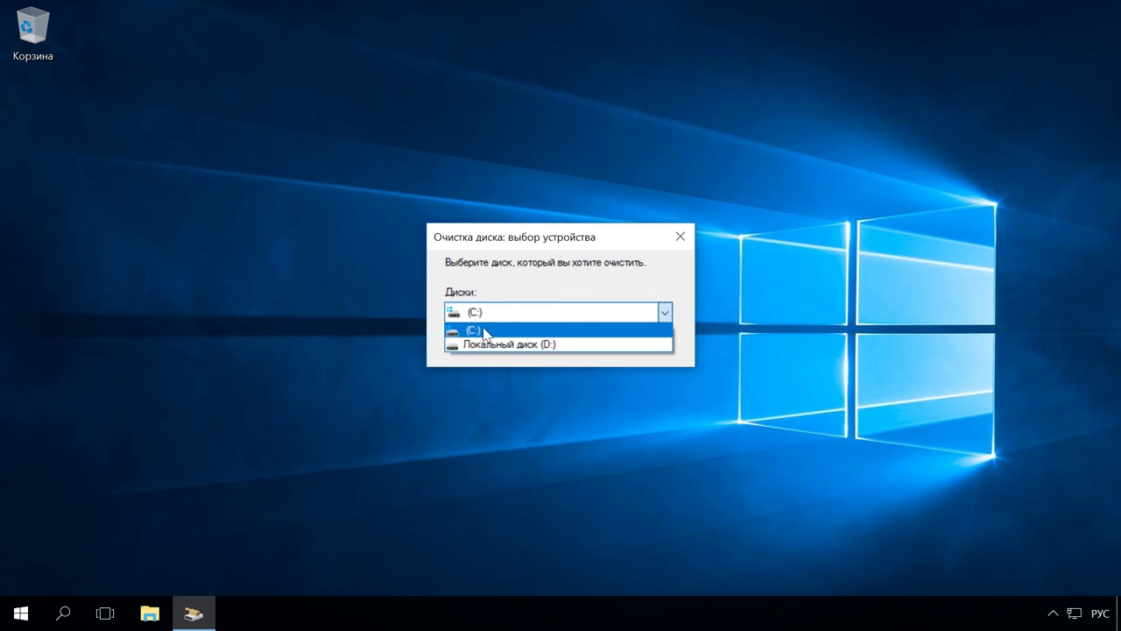
click(484, 333)
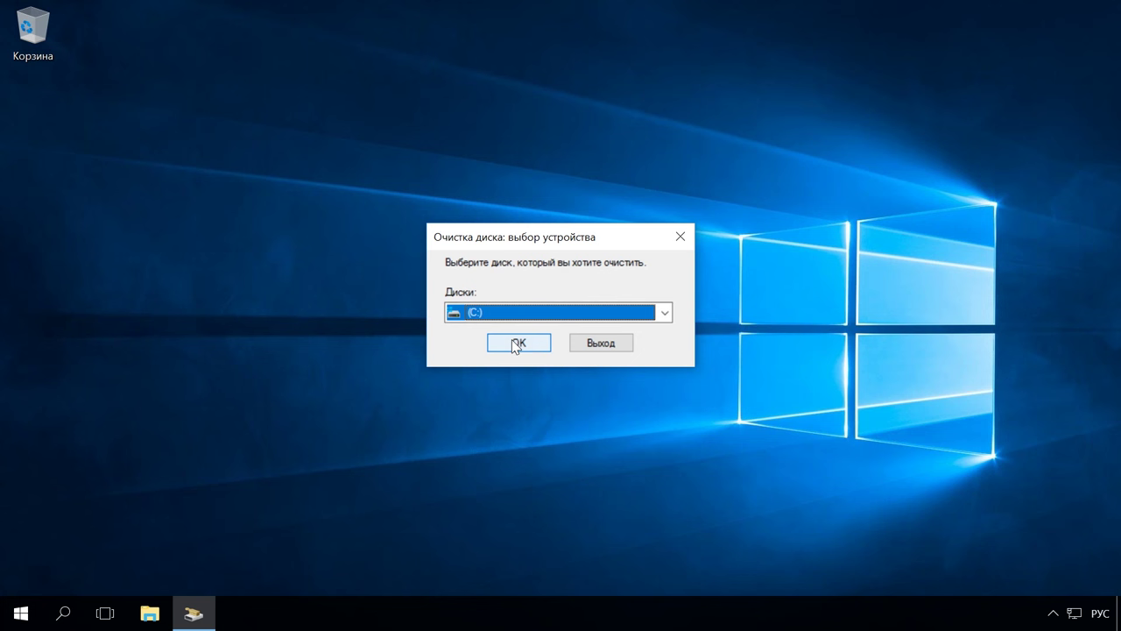
click(517, 344)
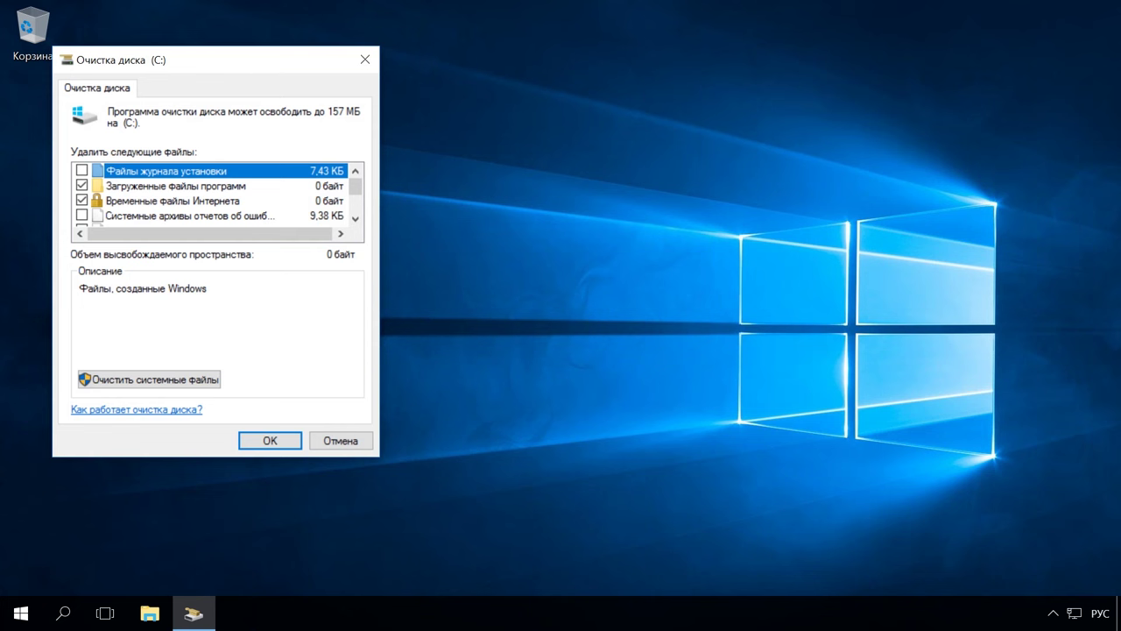
- Mark setup log files, system error report archives and queues, delivery optimization files, Recycle Bin and temporary files for deletion in Disk Cleanup
drag(258, 65, 381, 114)
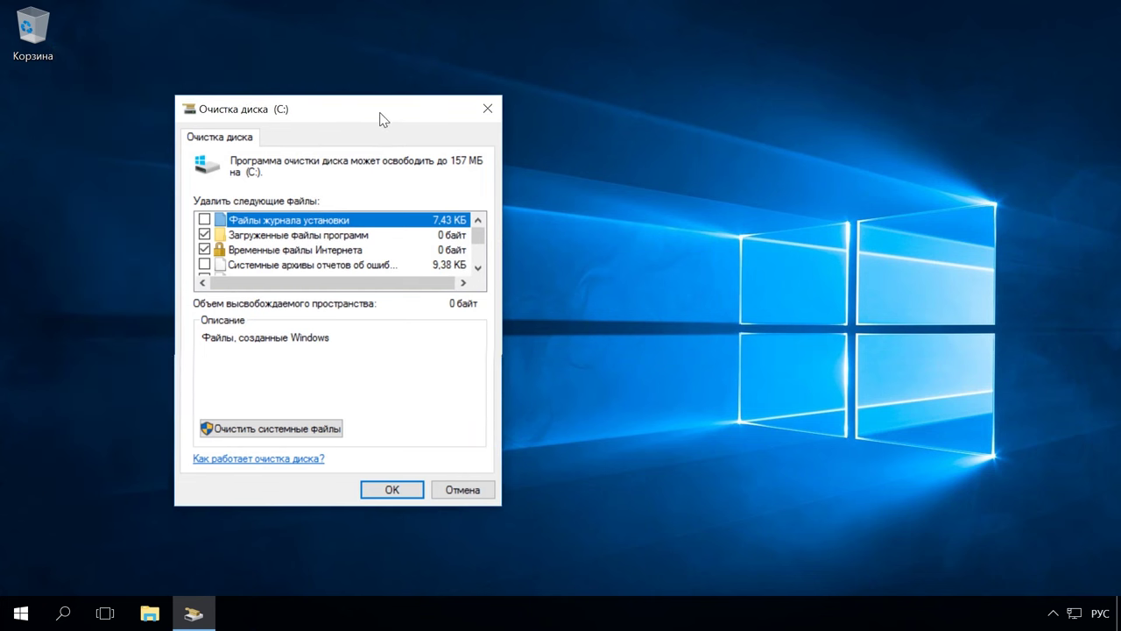
click(204, 220)
scroll(208, 227, down, 1)
click(204, 220)
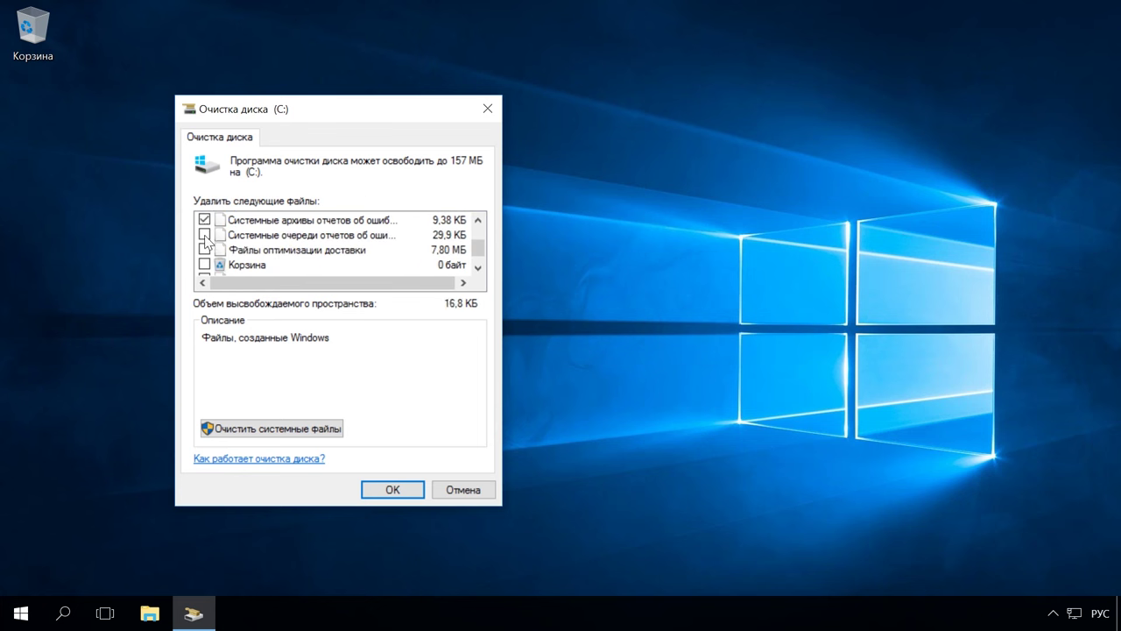
click(204, 234)
click(204, 250)
click(204, 264)
scroll(208, 264, down, 1)
click(204, 264)
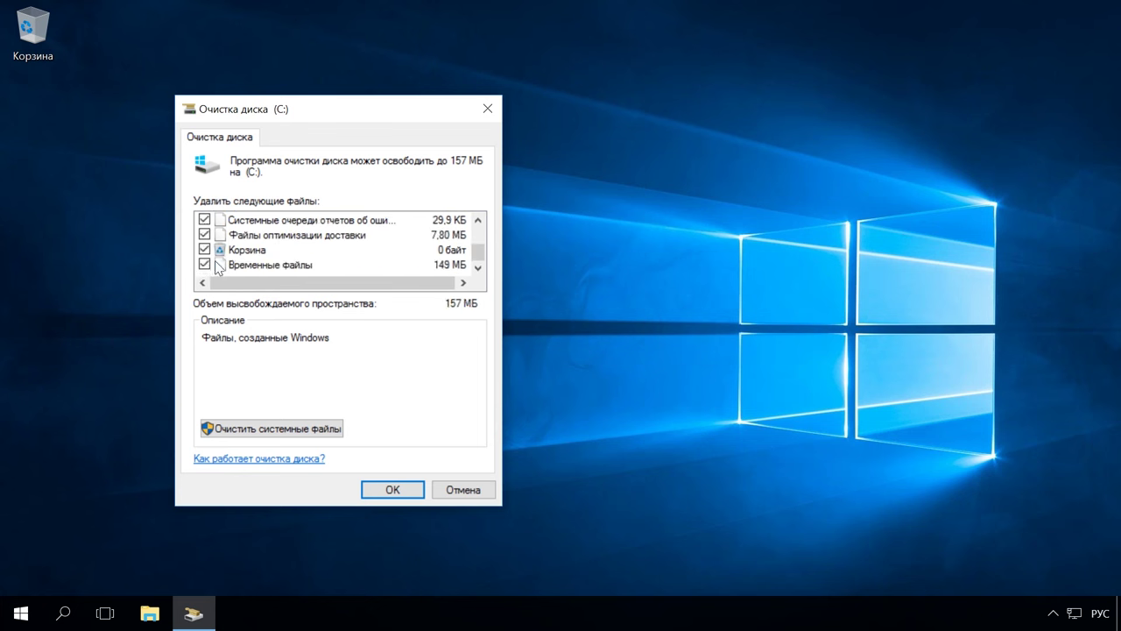
- Run the cleanup of drive C: and confirm the permanent deletion of the selected files
drag(478, 250, 462, 297)
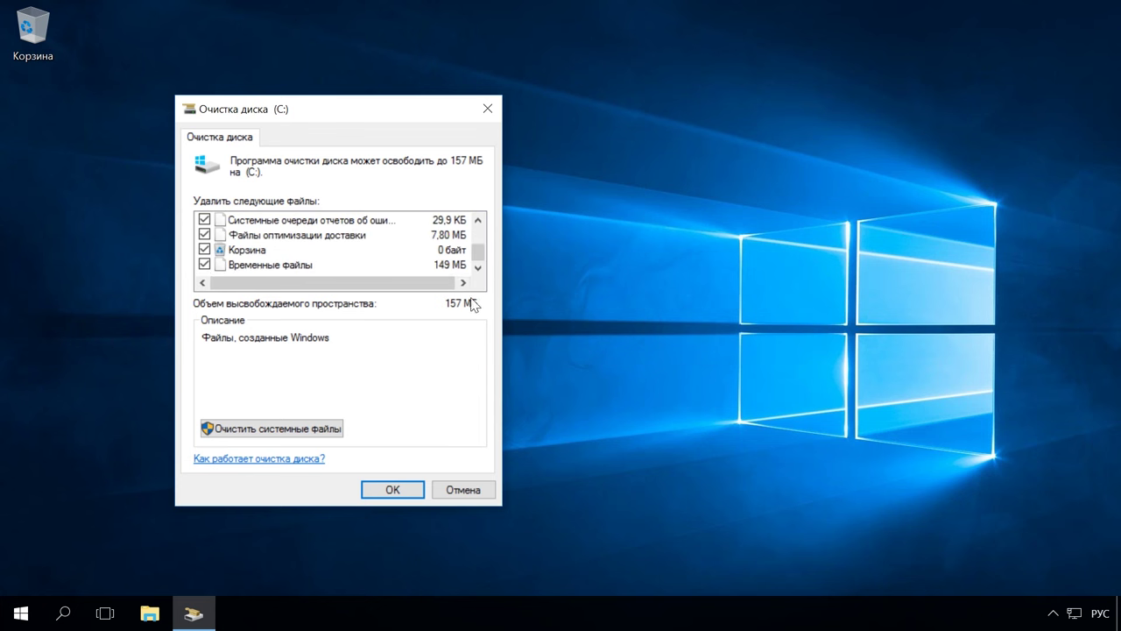
click(392, 492)
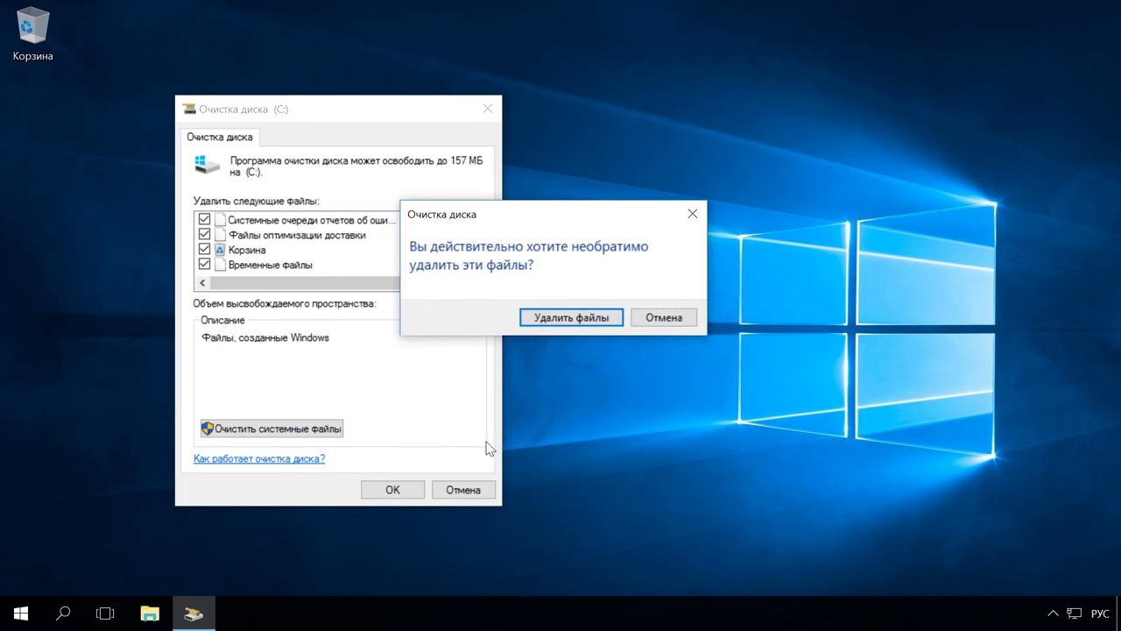
click(568, 319)
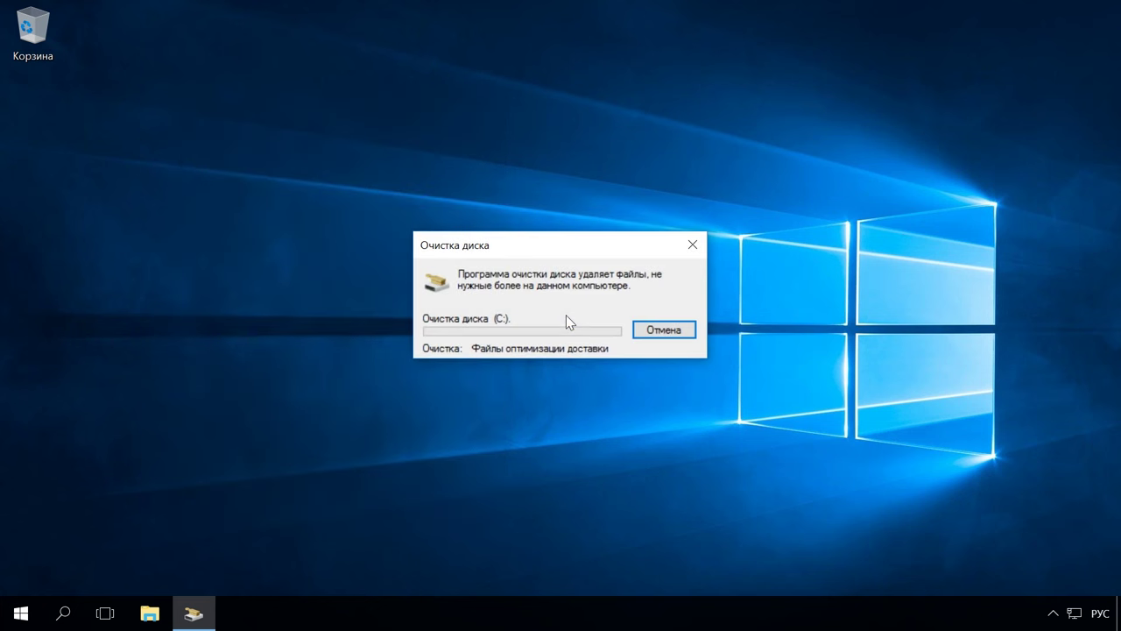